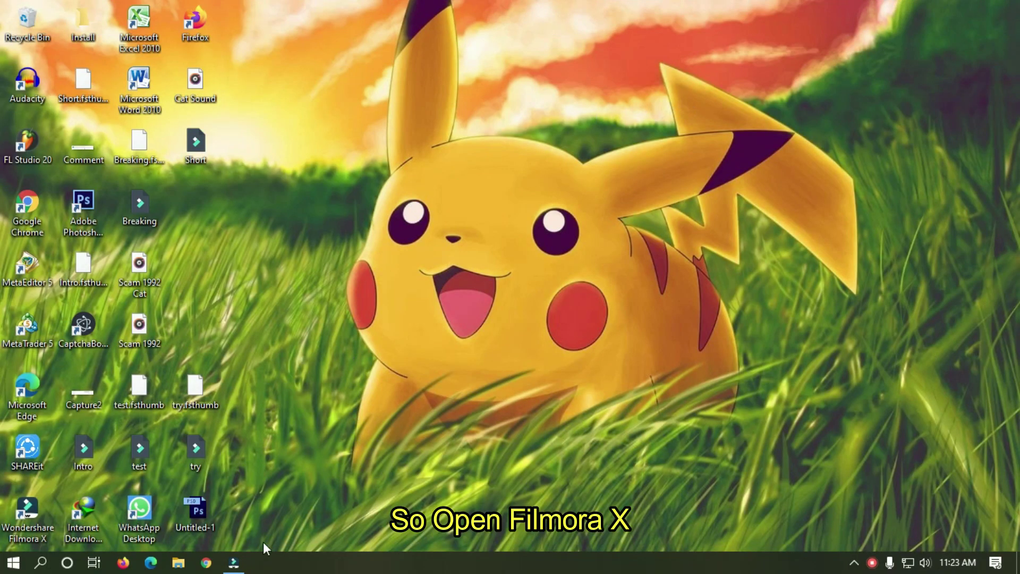
# Switch to Wondershare Filmora and add the Default Title at the start of the first video track
pyautogui.click(243, 563)
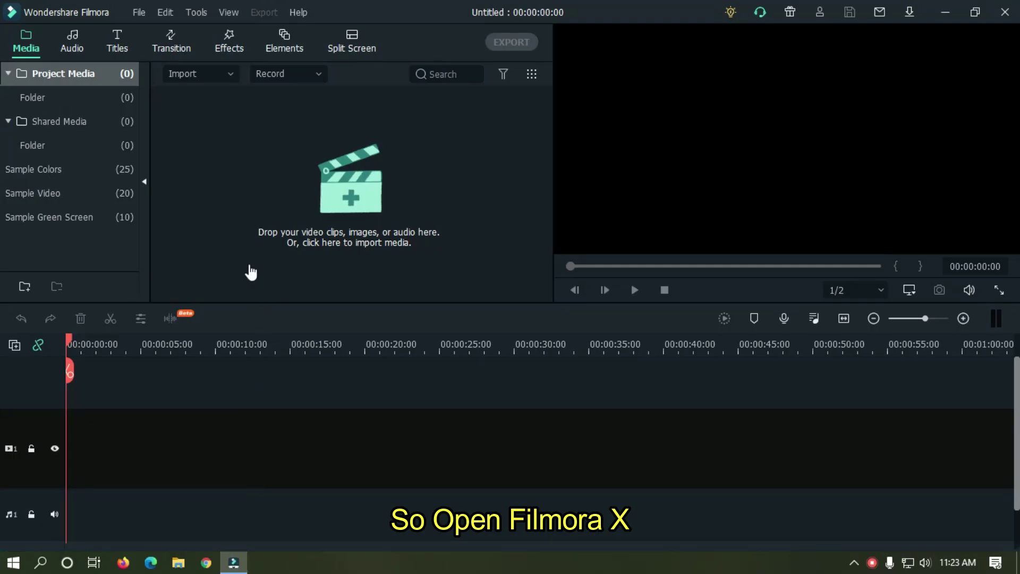
pyautogui.click(121, 45)
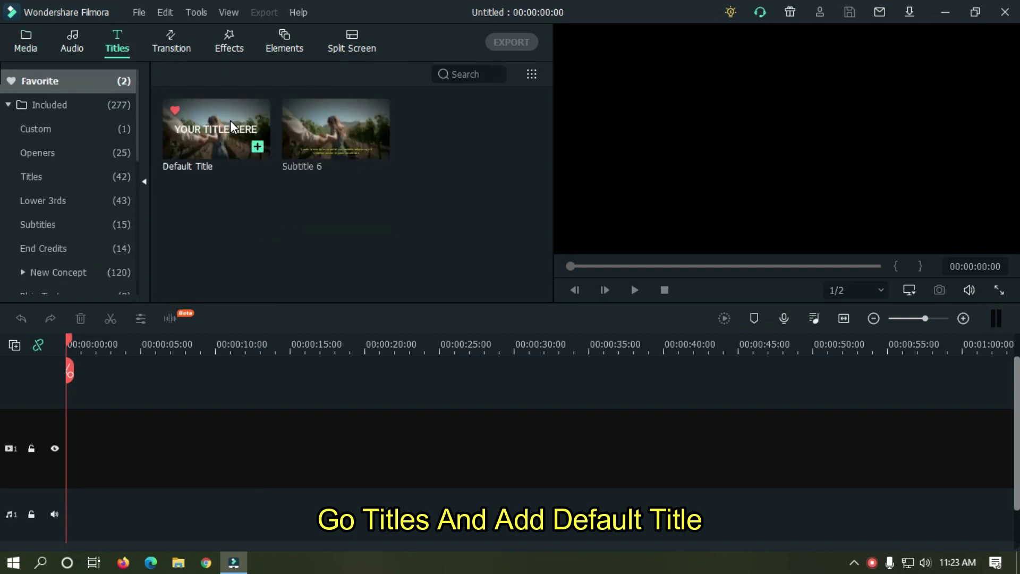
pyautogui.moveTo(231, 120); pyautogui.dragTo(67, 463)
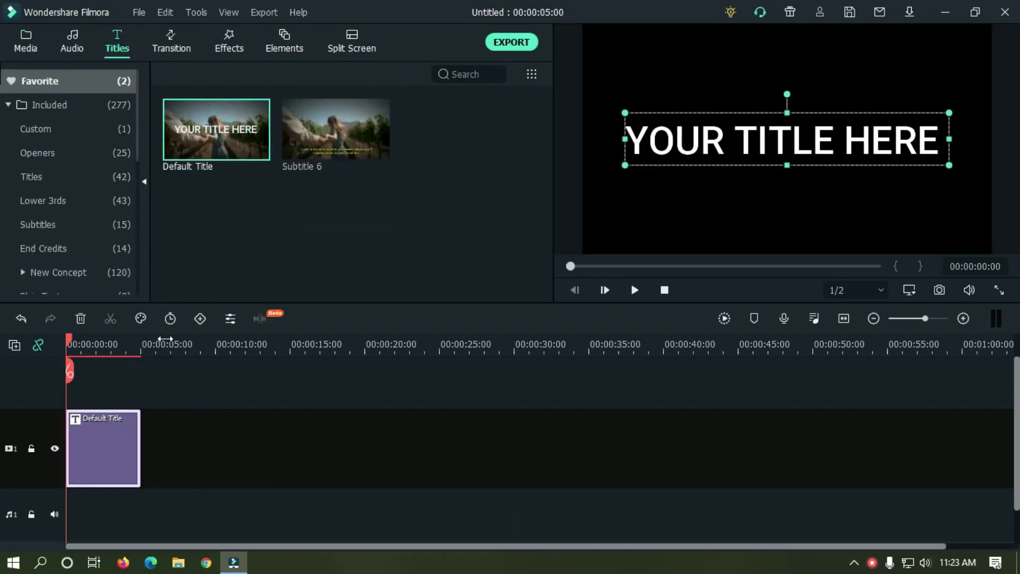
pyautogui.moveTo(166, 339); pyautogui.dragTo(595, 340)
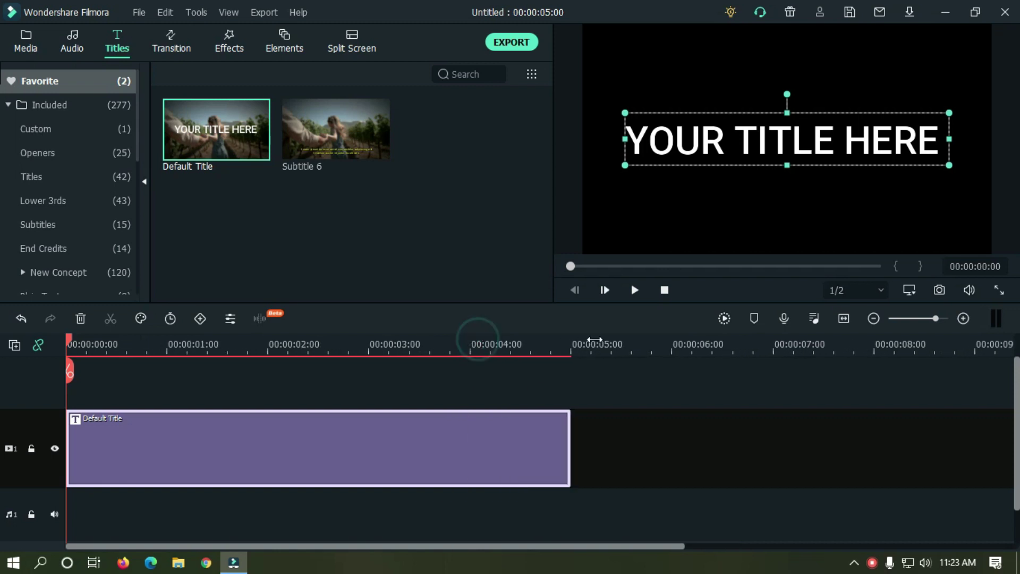
# Replace the placeholder text of the title clip with the name in capitals, moving the Title Group Controller clear of the preview
pyautogui.doubleClick(355, 433)
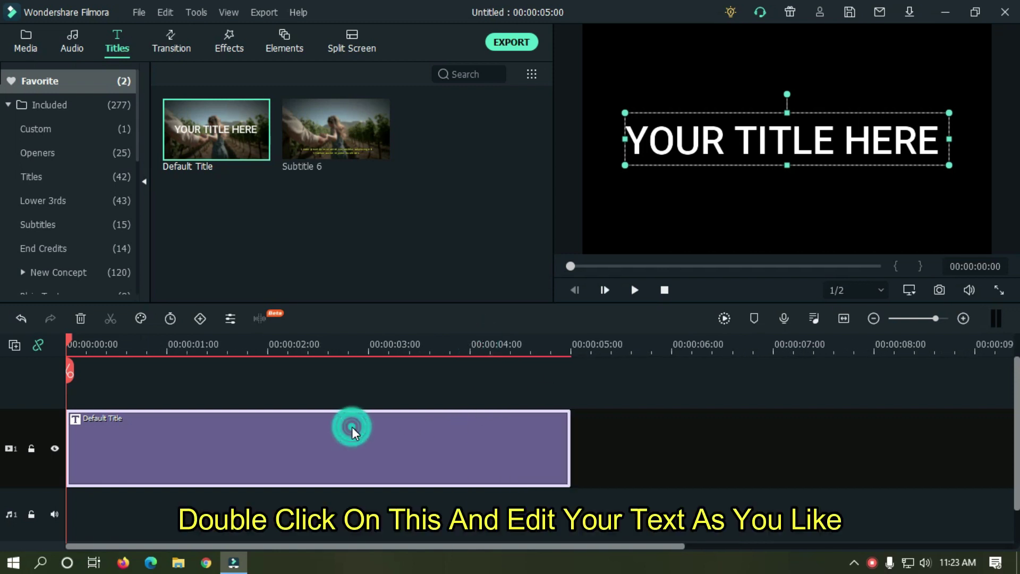
pyautogui.click(736, 42)
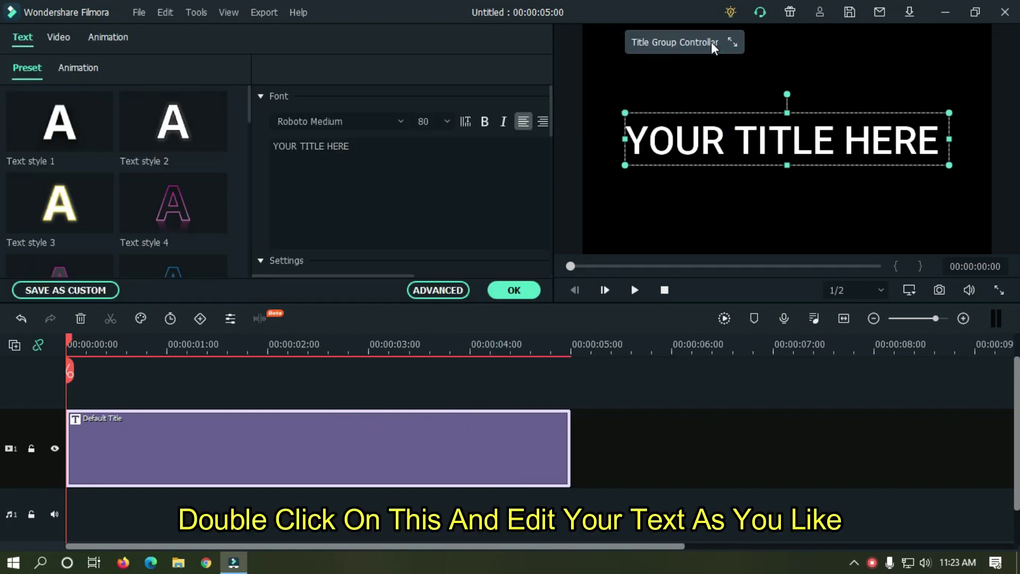
pyautogui.moveTo(713, 42); pyautogui.dragTo(672, 4)
pyautogui.moveTo(463, 147); pyautogui.dragTo(237, 98)
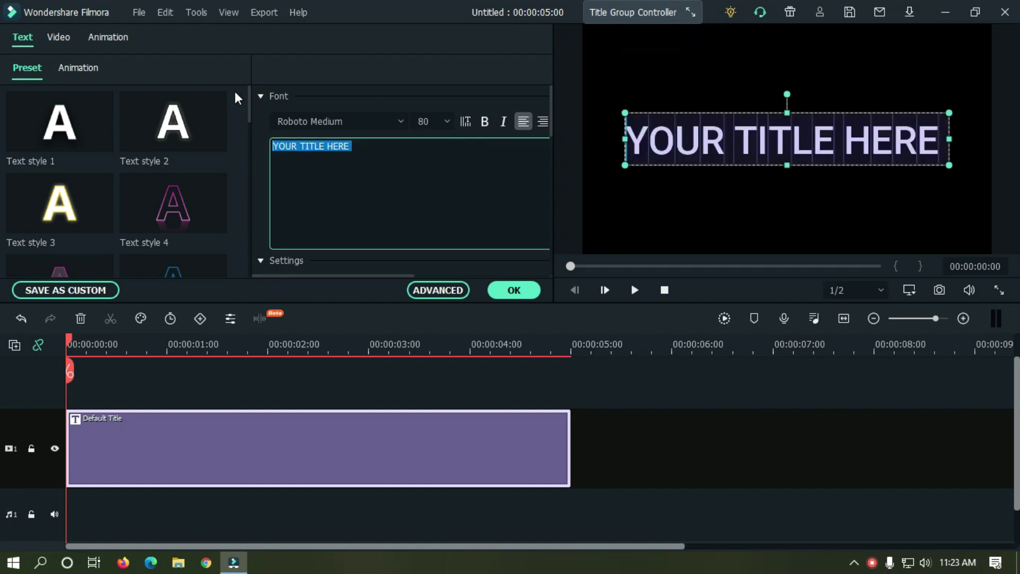
pyautogui.write('MAHMUD')
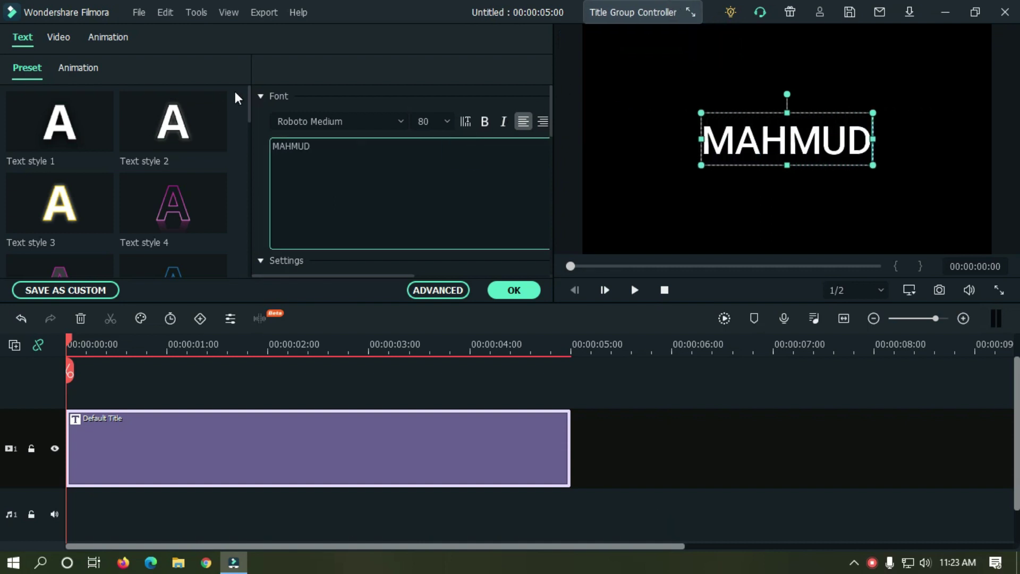
# Set the title's font to Nike Combat Stencil and its size to 60
pyautogui.click(361, 121)
pyautogui.write('n')
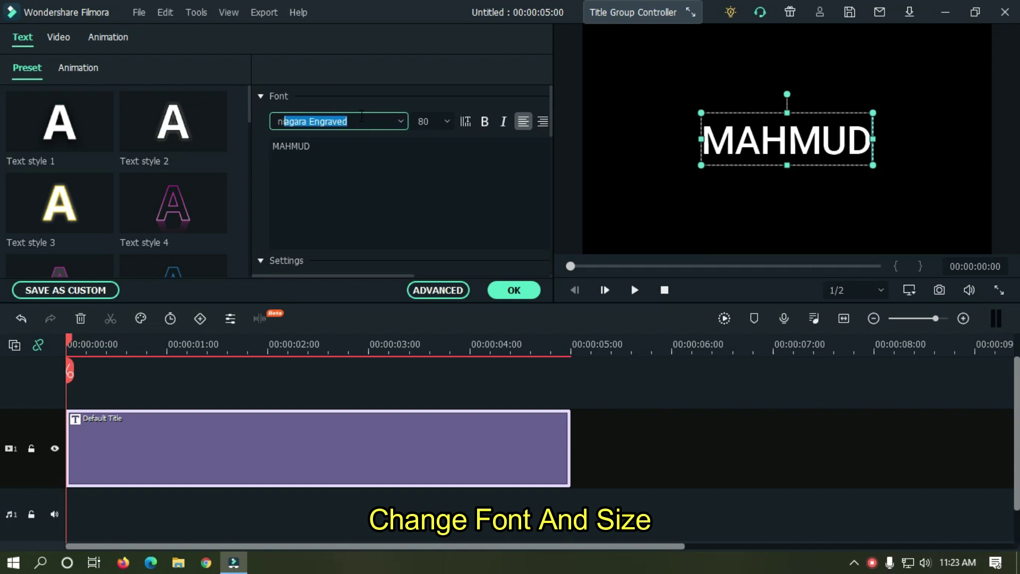
pyautogui.write('ike Combat Stencil')
pyautogui.press('Return')
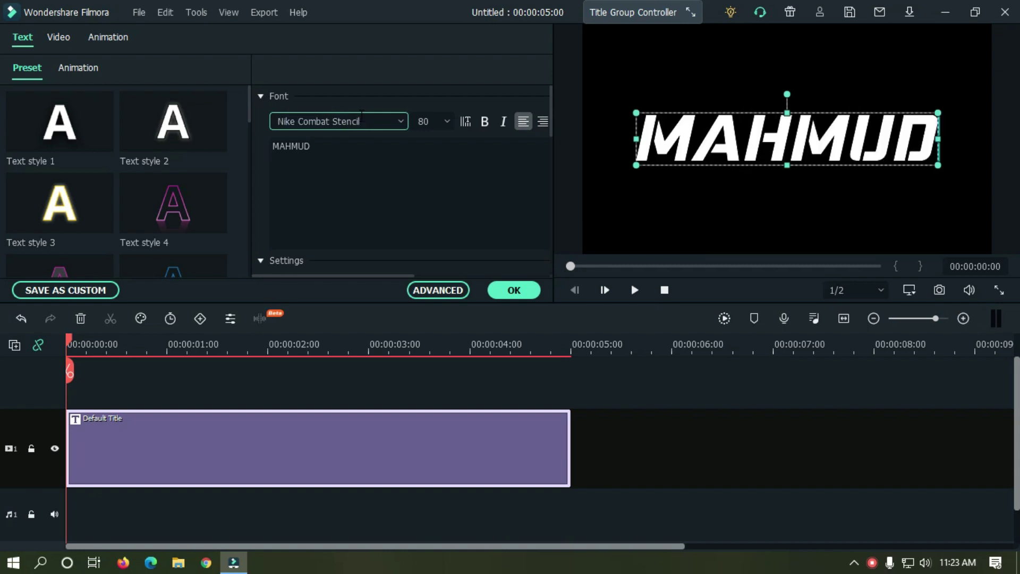
pyautogui.doubleClick(425, 121)
pyautogui.write('60')
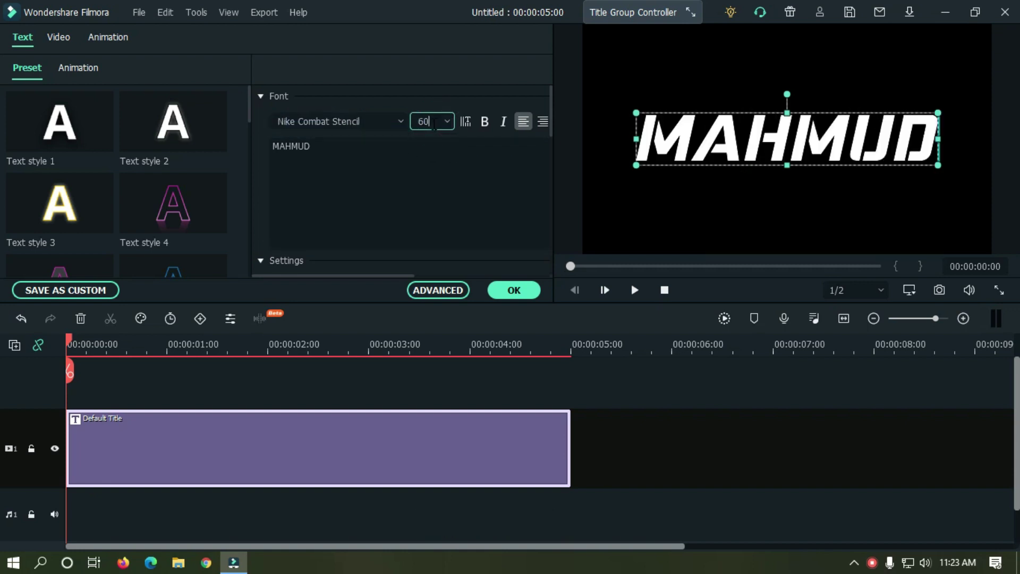
pyautogui.click(600, 377)
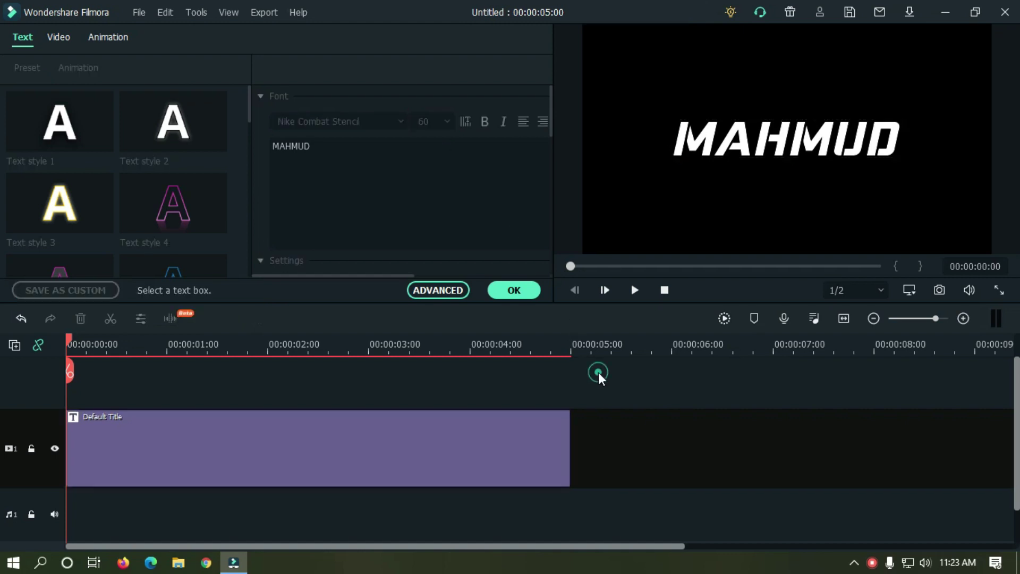
# Add a custom animation keyframe at the start of the title clip with opacity at 0%
pyautogui.moveTo(437, 348); pyautogui.dragTo(741, 334)
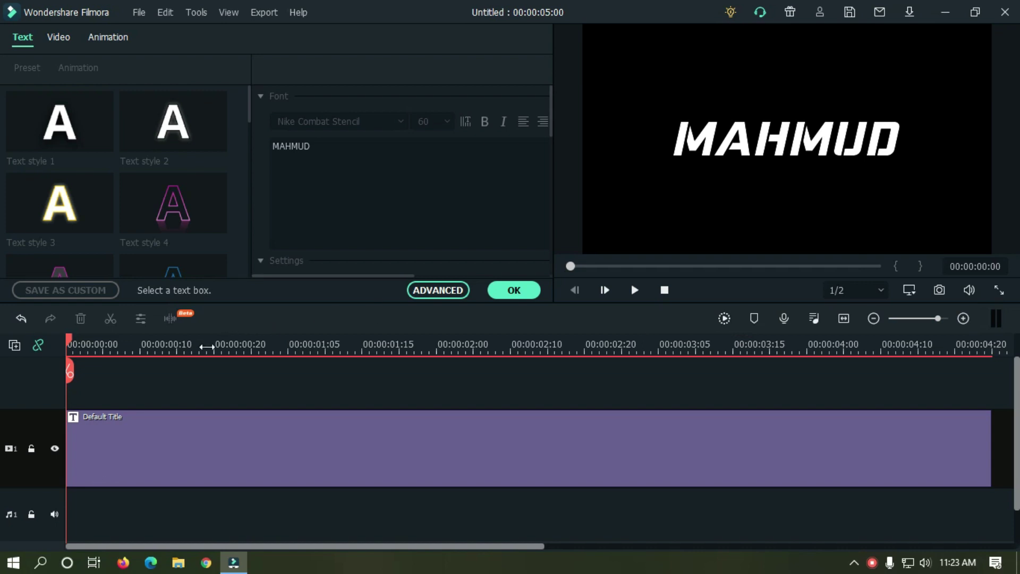
pyautogui.doubleClick(201, 442)
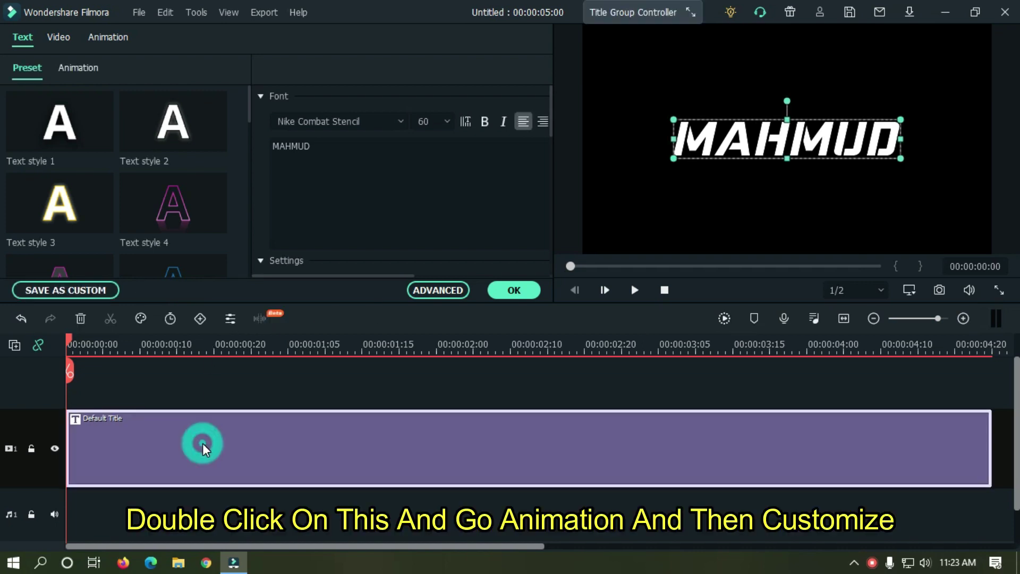
pyautogui.click(110, 38)
pyautogui.click(87, 71)
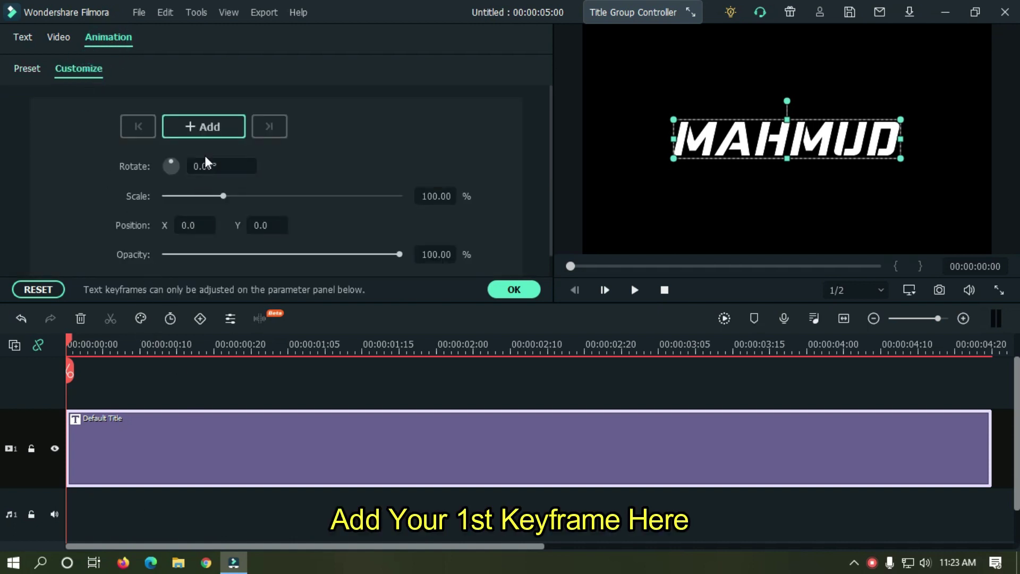
pyautogui.click(205, 136)
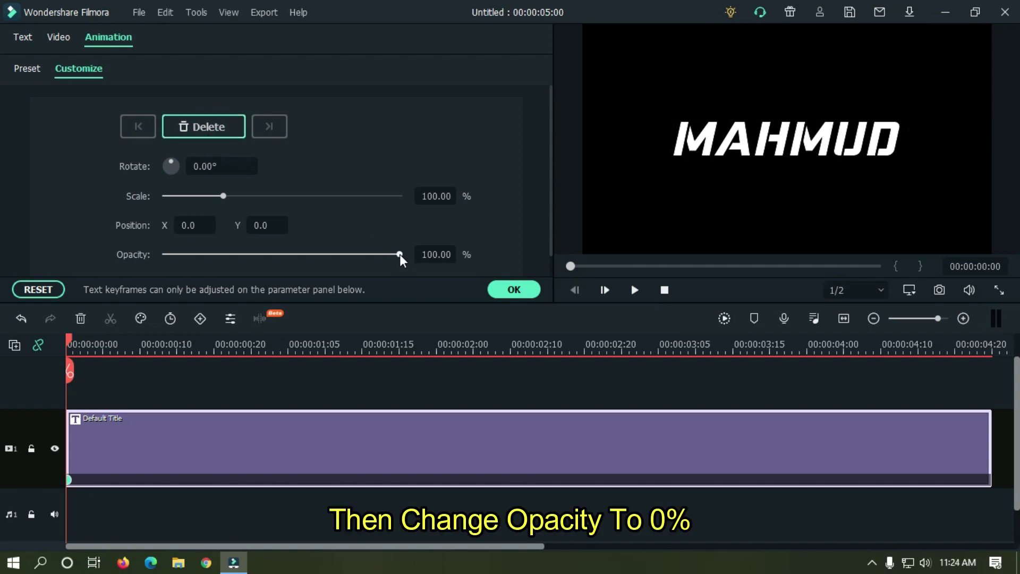
pyautogui.moveTo(400, 254); pyautogui.dragTo(152, 256)
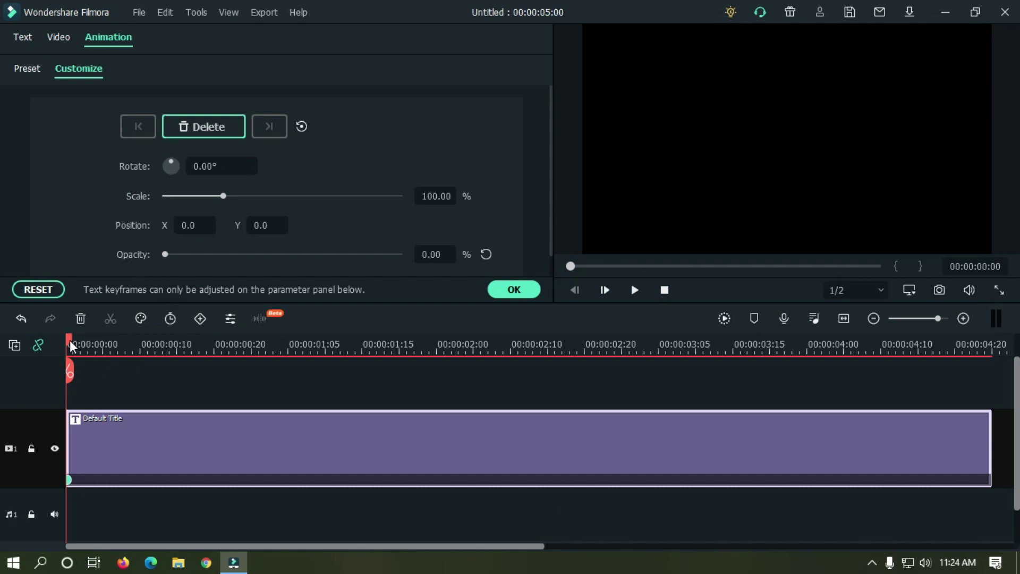
# Add title opacity keyframes of 100% at 00:00:00:15, 0% at 00:00:01:05 and 100% at 00:00:01:20
pyautogui.moveTo(73, 346); pyautogui.dragTo(182, 344)
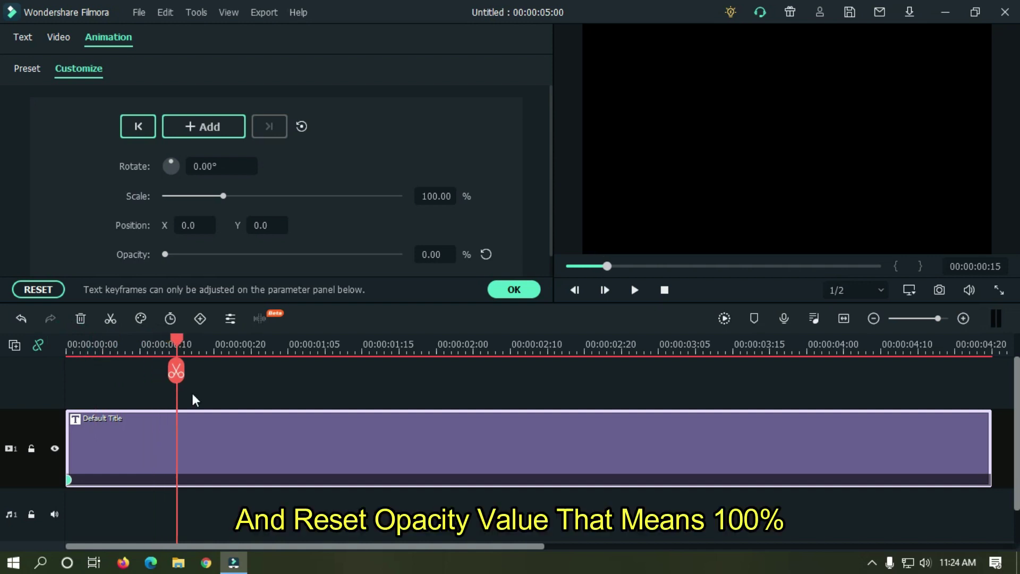
pyautogui.click(486, 254)
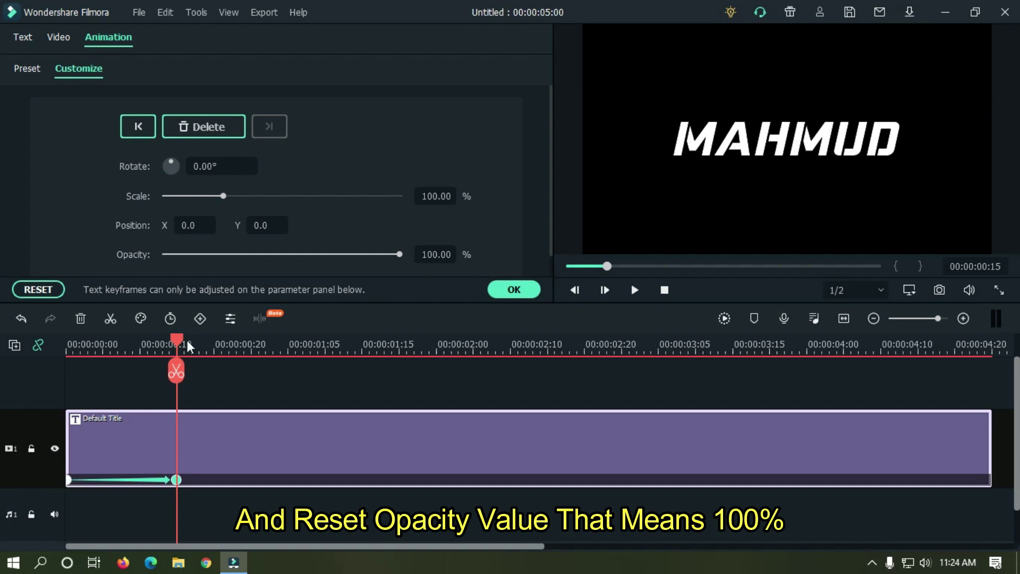
pyautogui.moveTo(187, 347); pyautogui.dragTo(291, 348)
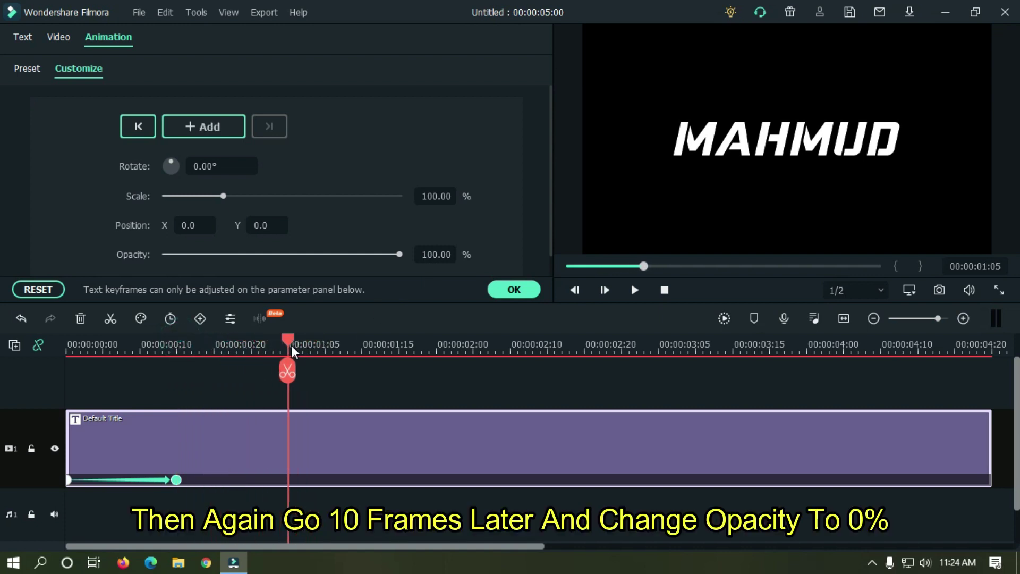
pyautogui.moveTo(400, 254); pyautogui.dragTo(67, 233)
pyautogui.moveTo(288, 343); pyautogui.dragTo(403, 341)
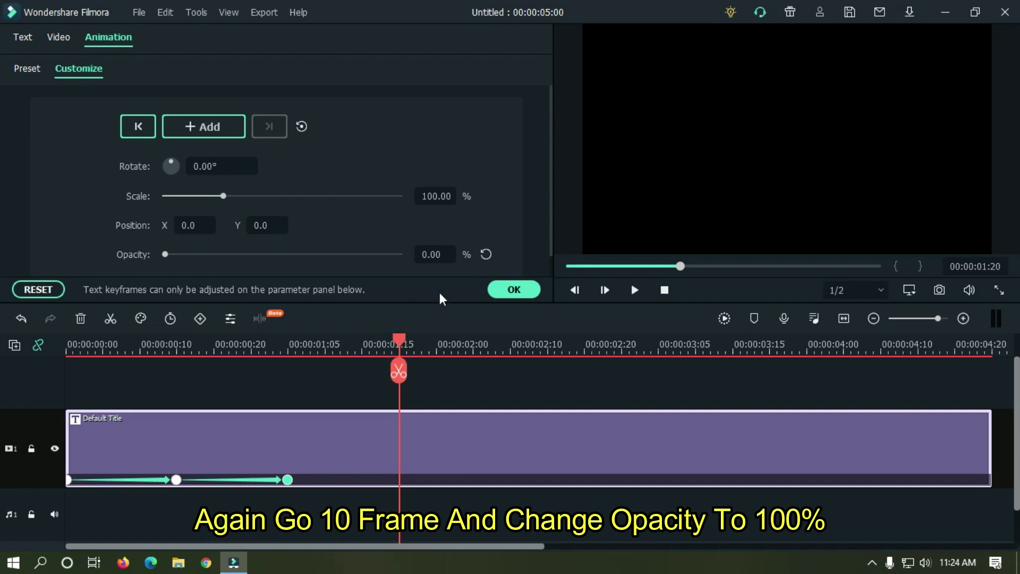
pyautogui.click(491, 252)
# Play the title from the start to check the fades made by the first four keyframes
pyautogui.press('Home')
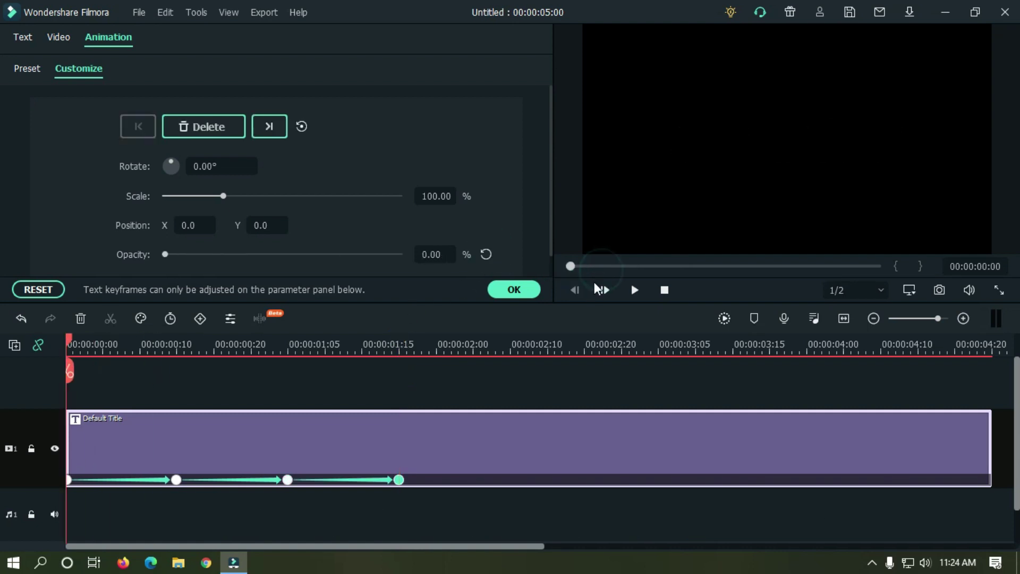
pyautogui.press('space')
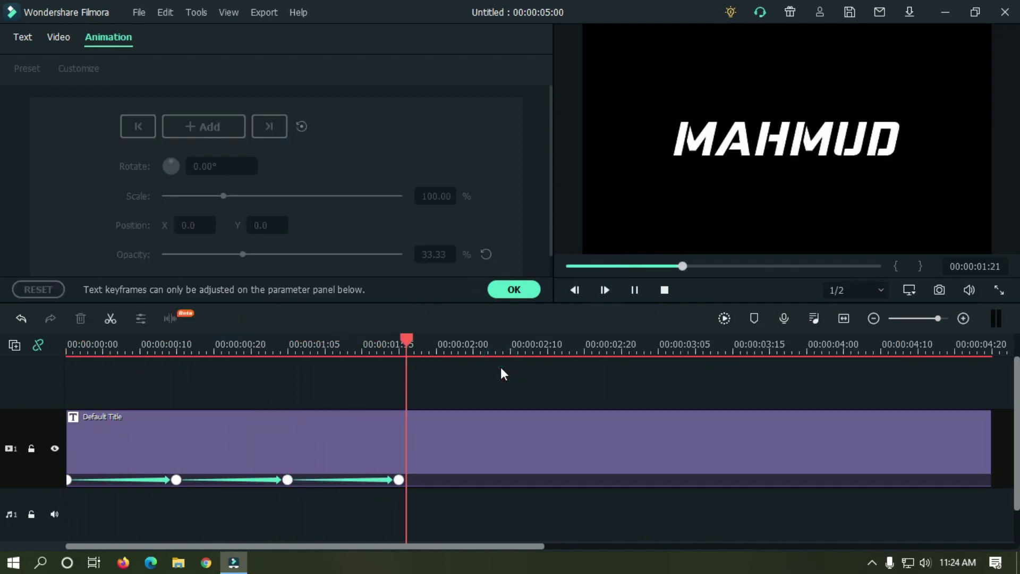
pyautogui.press('space')
# Continue the evenly spaced opacity keyframes from 00:00:02:10, alternating 0% and 100% and ending with 0% at 00:00:04:22
pyautogui.moveTo(453, 344); pyautogui.dragTo(514, 342)
pyautogui.click(563, 439)
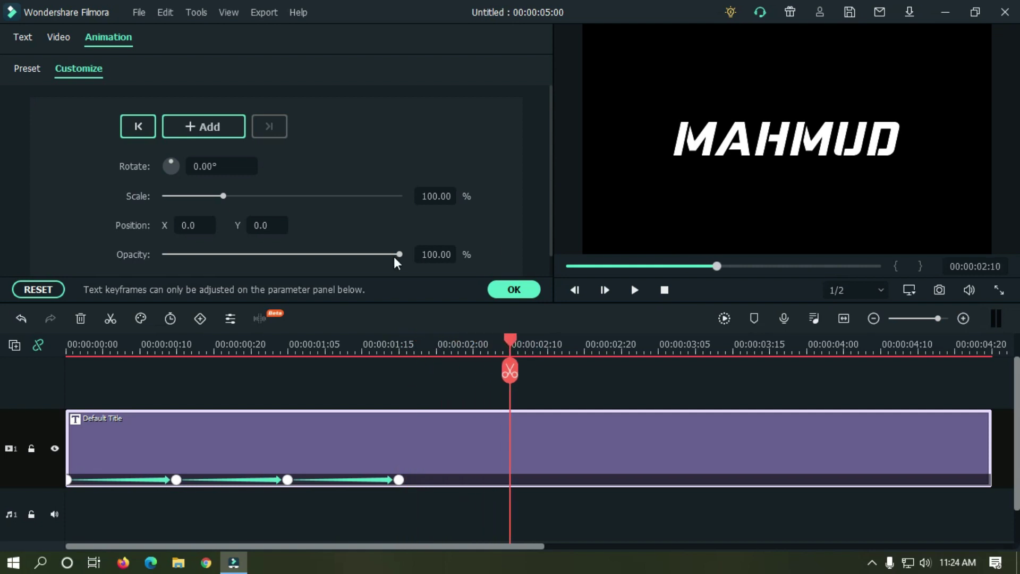
pyautogui.moveTo(397, 256); pyautogui.dragTo(127, 228)
pyautogui.moveTo(522, 346); pyautogui.dragTo(731, 345)
pyautogui.click(487, 254)
pyautogui.moveTo(400, 254); pyautogui.dragTo(165, 254)
pyautogui.click(799, 346)
pyautogui.moveTo(805, 345); pyautogui.dragTo(969, 348)
pyautogui.click(486, 254)
pyautogui.moveTo(400, 254); pyautogui.dragTo(165, 254)
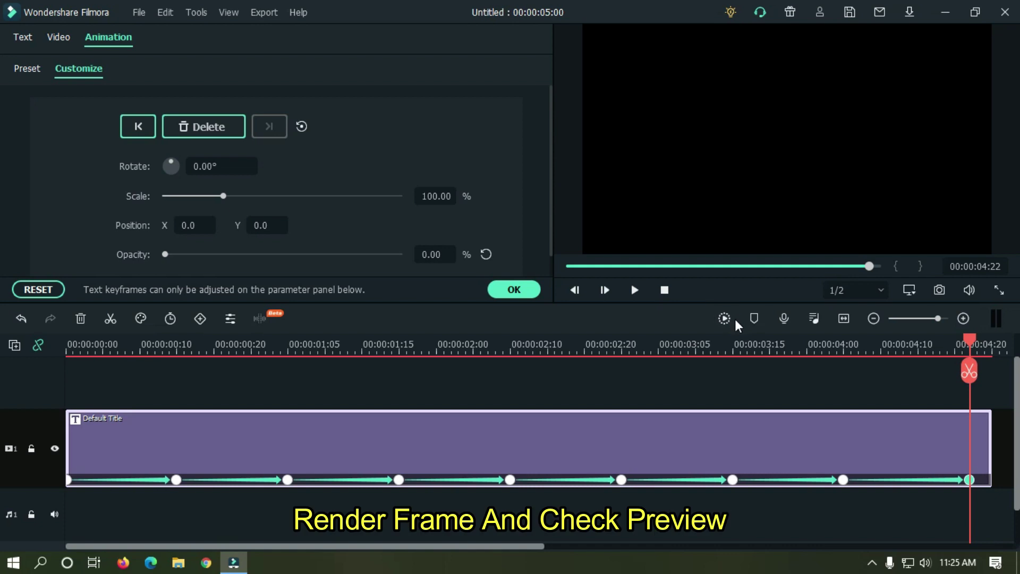
# Render the timeline preview and play the complete fading title from the start
pyautogui.click(721, 318)
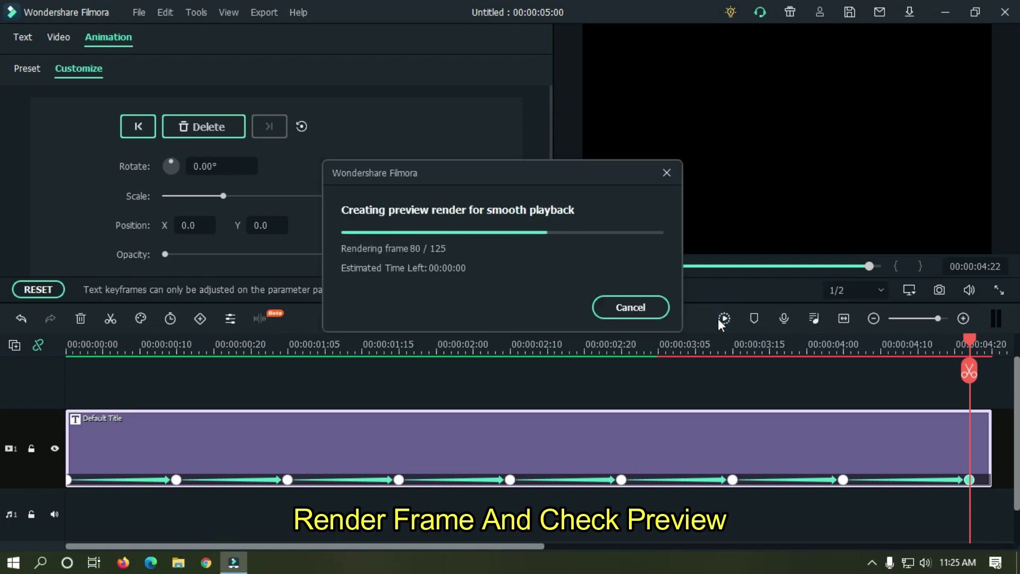
pyautogui.click(665, 289)
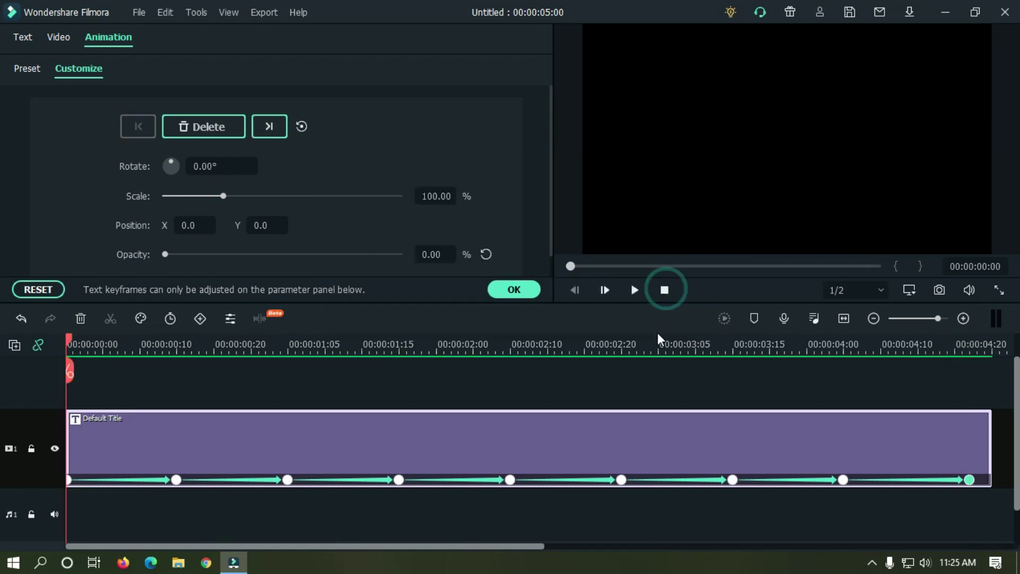
pyautogui.press('space')
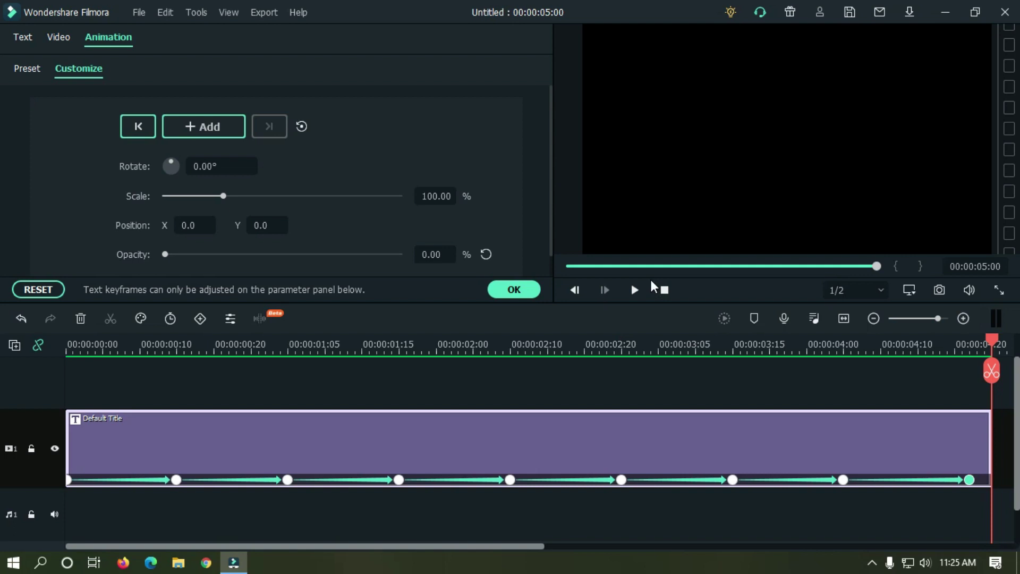
# Move the opacity keyframes closer together so that they all lie within about the first half of the title clip
pyautogui.moveTo(635, 267); pyautogui.dragTo(544, 266)
pyautogui.moveTo(174, 481); pyautogui.dragTo(125, 481)
pyautogui.moveTo(288, 480); pyautogui.dragTo(184, 481)
pyautogui.moveTo(400, 481); pyautogui.dragTo(235, 481)
pyautogui.moveTo(511, 483); pyautogui.dragTo(287, 481)
pyautogui.moveTo(621, 481); pyautogui.dragTo(340, 481)
pyautogui.moveTo(733, 481); pyautogui.dragTo(392, 481)
pyautogui.moveTo(843, 480); pyautogui.dragTo(452, 480)
pyautogui.moveTo(969, 480); pyautogui.dragTo(525, 480)
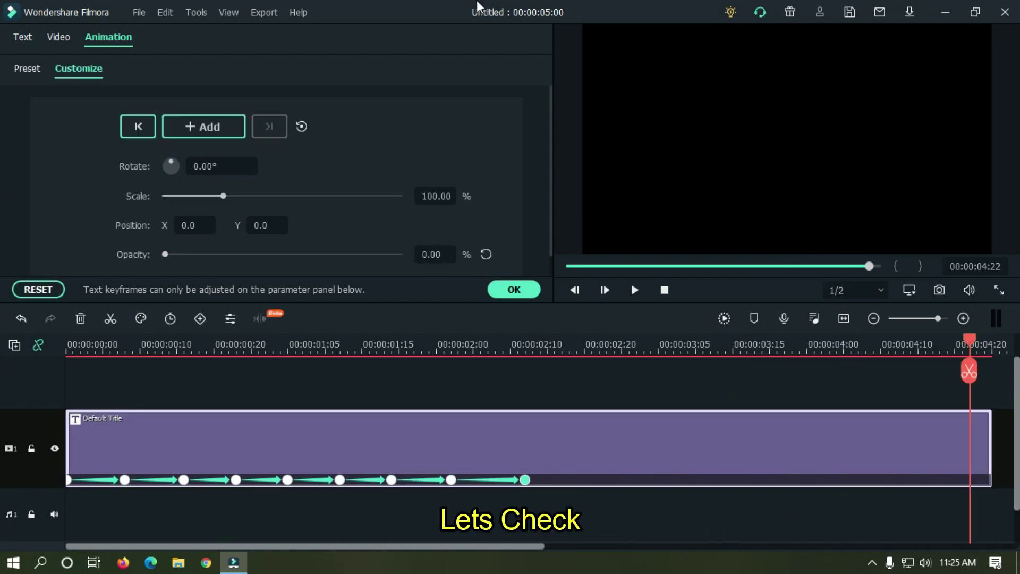
# Play the title from the start to check the faster fades
pyautogui.click(574, 267)
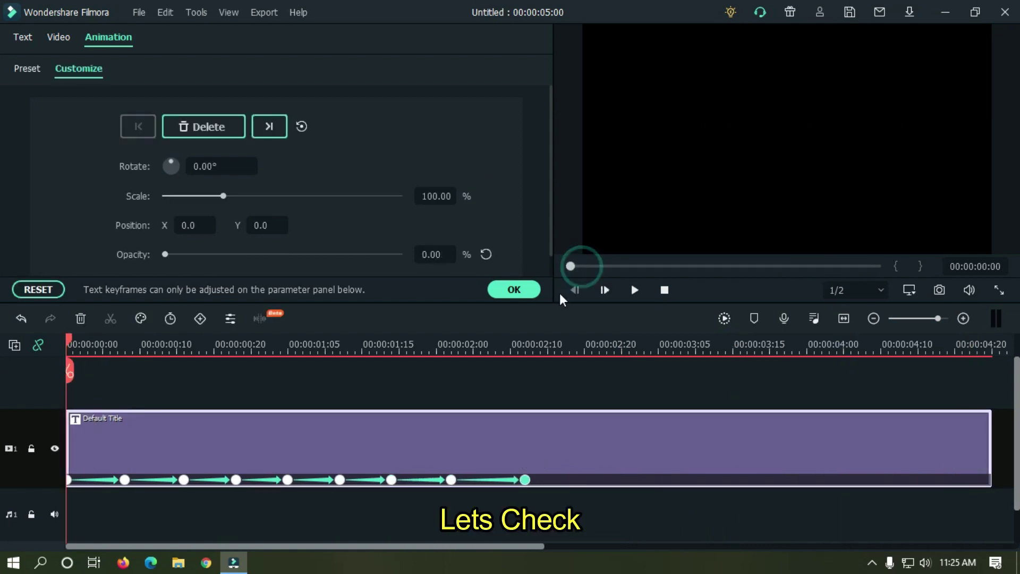
pyautogui.press('space')
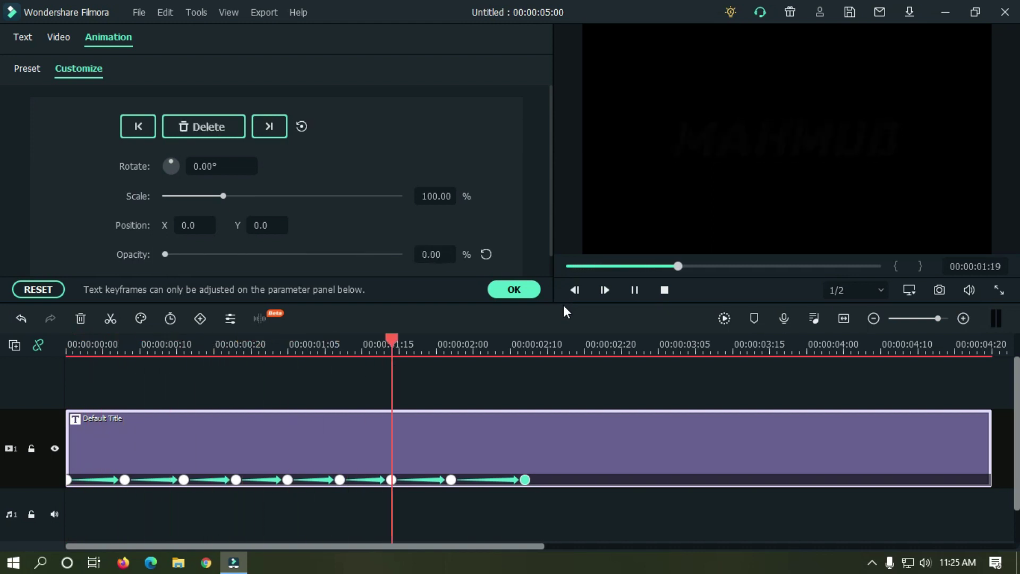
pyautogui.press('space')
# Move the opacity keyframes after the first one further apart, towards the end of the title clip
pyautogui.moveTo(525, 480); pyautogui.dragTo(985, 480)
pyautogui.moveTo(450, 480); pyautogui.dragTo(917, 480)
pyautogui.moveTo(392, 480); pyautogui.dragTo(822, 479)
pyautogui.moveTo(338, 480); pyautogui.dragTo(703, 480)
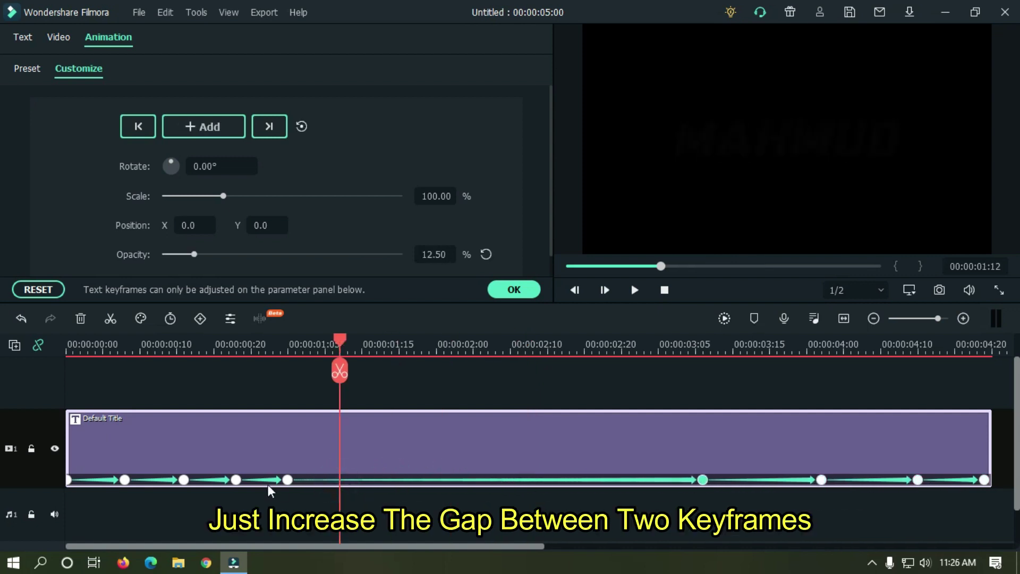
pyautogui.moveTo(287, 480); pyautogui.dragTo(614, 480)
pyautogui.moveTo(236, 480); pyautogui.dragTo(517, 480)
pyautogui.moveTo(184, 480); pyautogui.dragTo(414, 480)
pyautogui.moveTo(125, 480); pyautogui.dragTo(340, 480)
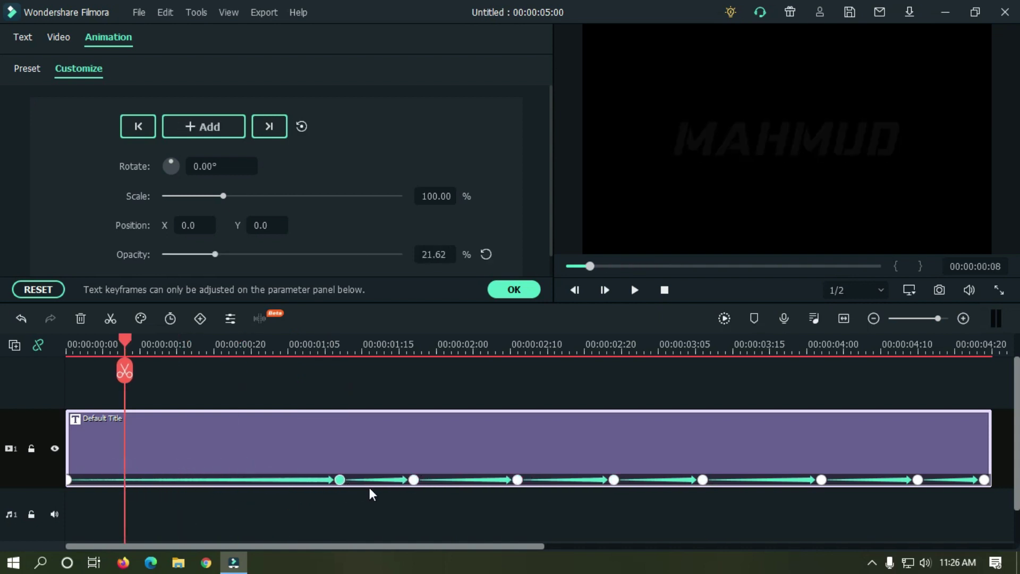
# Delete the surplus opacity keyframes and space the remaining five roughly evenly from the start to the end of the title clip
pyautogui.click(414, 479)
pyautogui.press('Delete')
pyautogui.moveTo(918, 480); pyautogui.dragTo(822, 481)
pyautogui.moveTo(984, 480)
pyautogui.mouseDown()
pyautogui.moveTo(824, 481)
pyautogui.moveTo(984, 481)
pyautogui.mouseUp()
pyautogui.moveTo(702, 480); pyautogui.dragTo(984, 481)
pyautogui.moveTo(614, 480); pyautogui.dragTo(769, 481)
pyautogui.moveTo(517, 480); pyautogui.dragTo(628, 480)
pyautogui.click(984, 480)
pyautogui.press('Delete')
pyautogui.moveTo(769, 480); pyautogui.dragTo(984, 480)
pyautogui.moveTo(629, 480); pyautogui.dragTo(762, 480)
pyautogui.moveTo(414, 480); pyautogui.dragTo(540, 481)
pyautogui.moveTo(340, 480); pyautogui.dragTo(310, 480)
pyautogui.moveTo(540, 480); pyautogui.dragTo(525, 480)
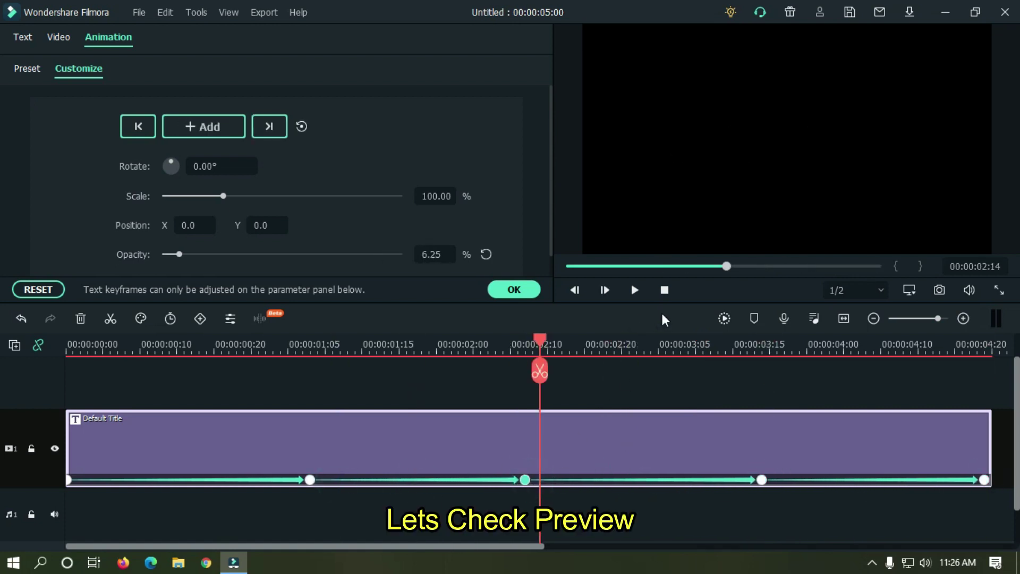
# Play the title from the start to check the slower fades, and accept its animation settings
pyautogui.click(664, 291)
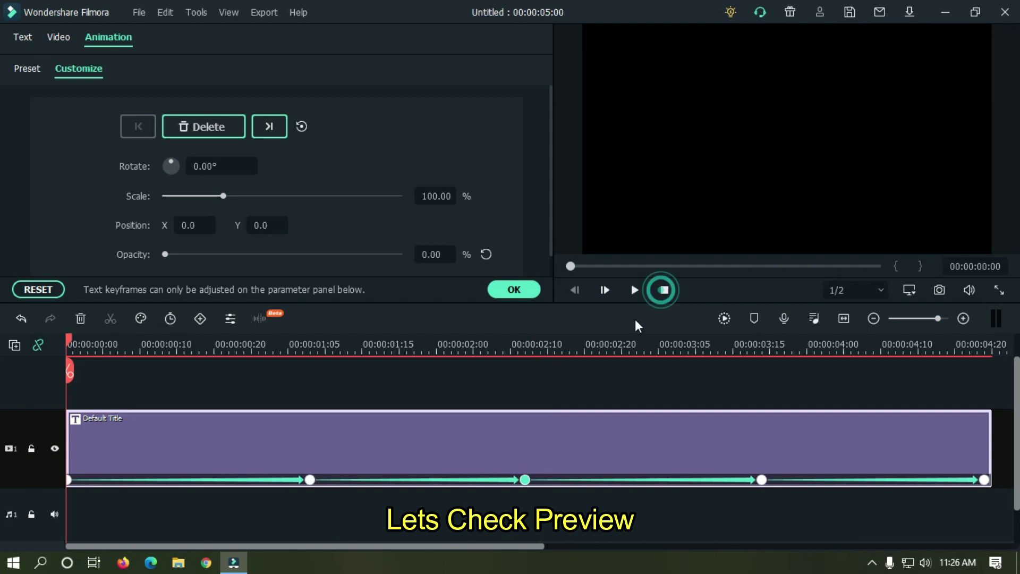
pyautogui.click(633, 290)
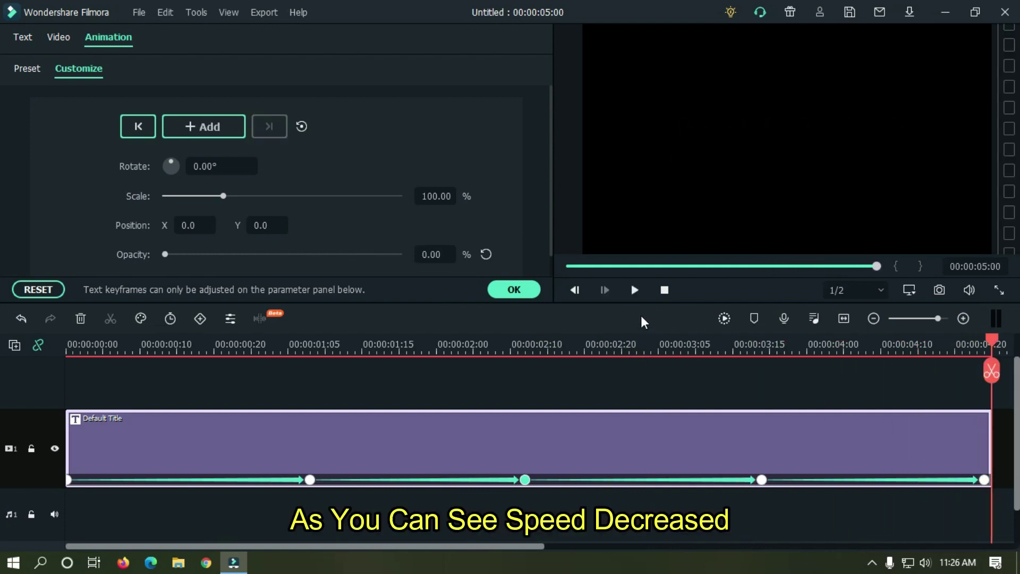
pyautogui.click(529, 290)
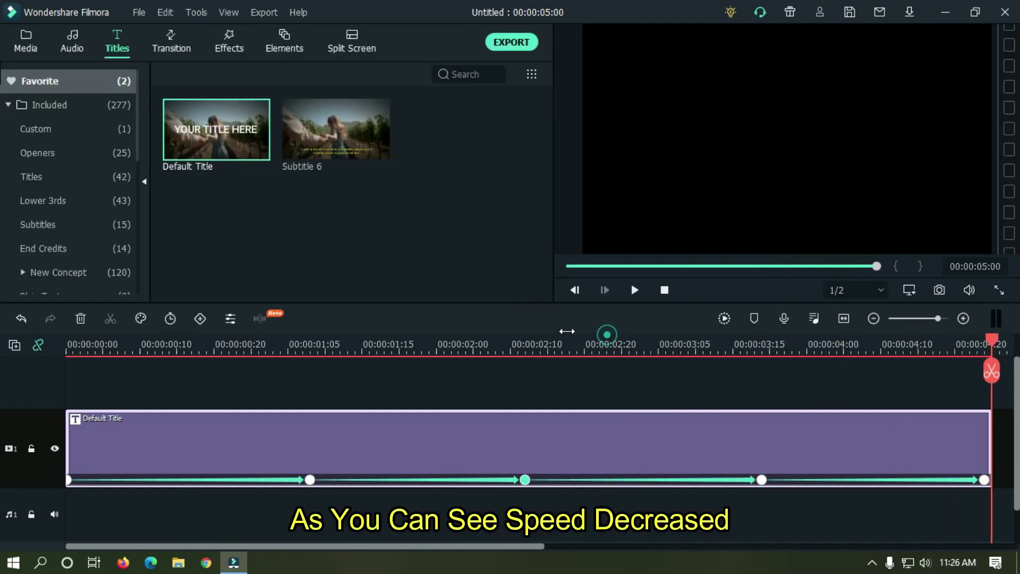
# Replace the title clip's text with SUBSCRIBE, apply the change, and play the clip to check the result
pyautogui.moveTo(567, 331); pyautogui.dragTo(403, 309)
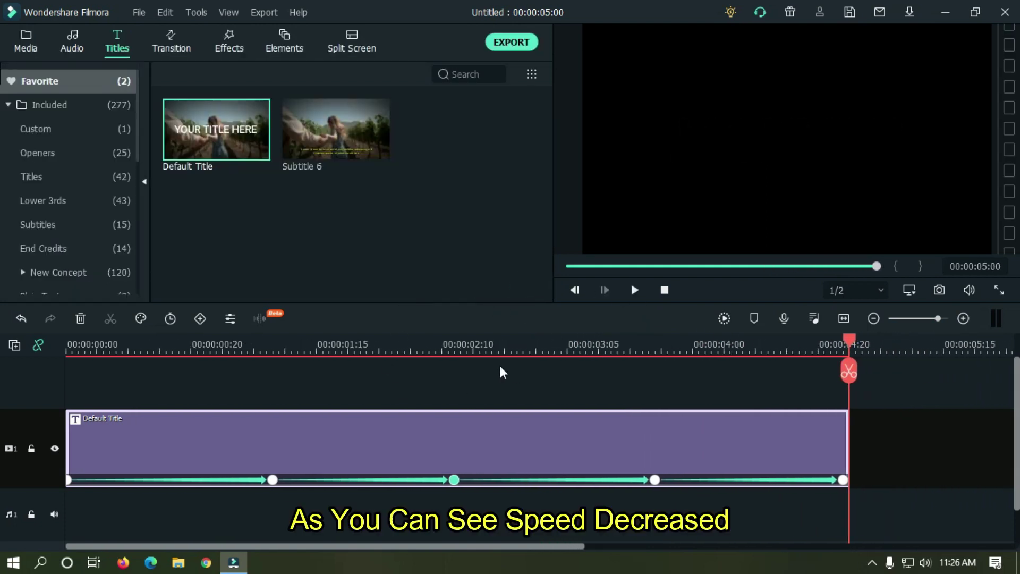
pyautogui.doubleClick(458, 449)
pyautogui.moveTo(415, 202); pyautogui.dragTo(259, 139)
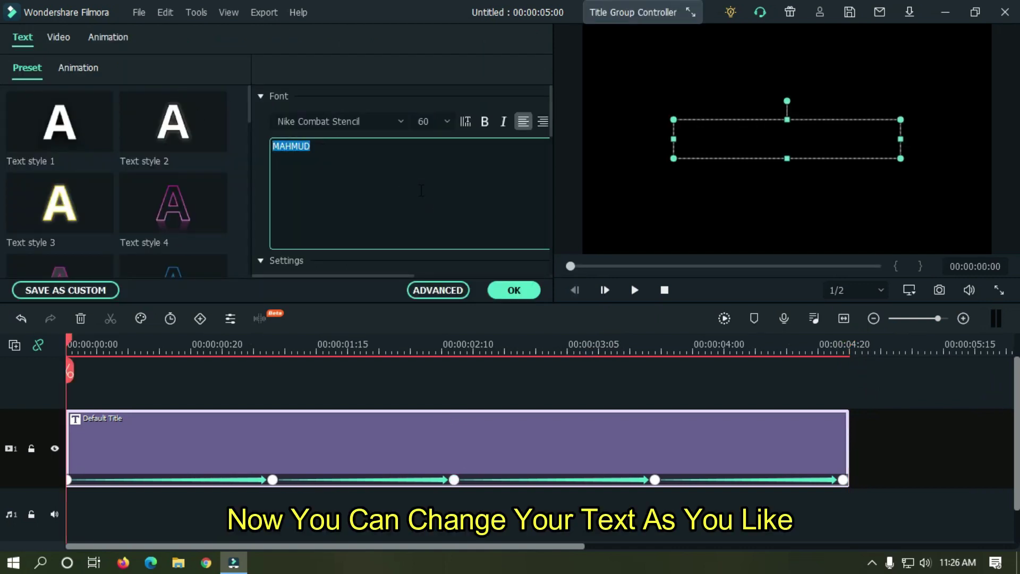
pyautogui.write('SUBS')
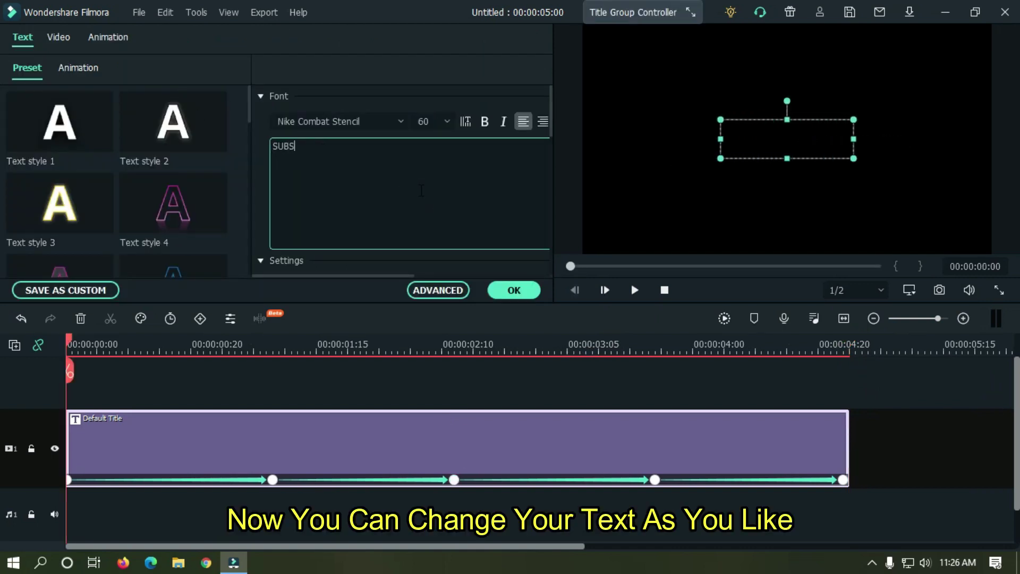
pyautogui.write('R')
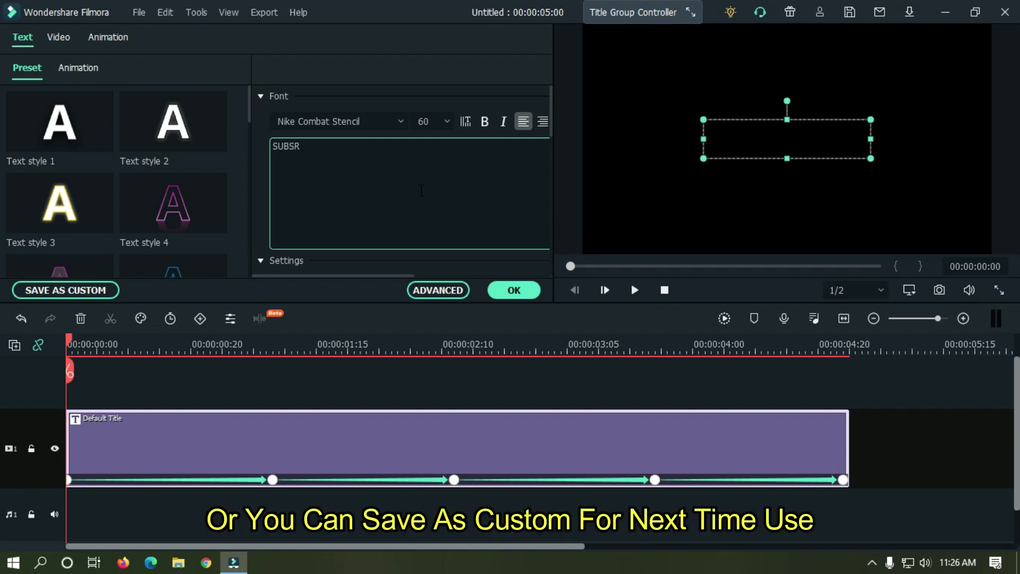
pyautogui.press('BackSpace')
pyautogui.write('CRIBE')
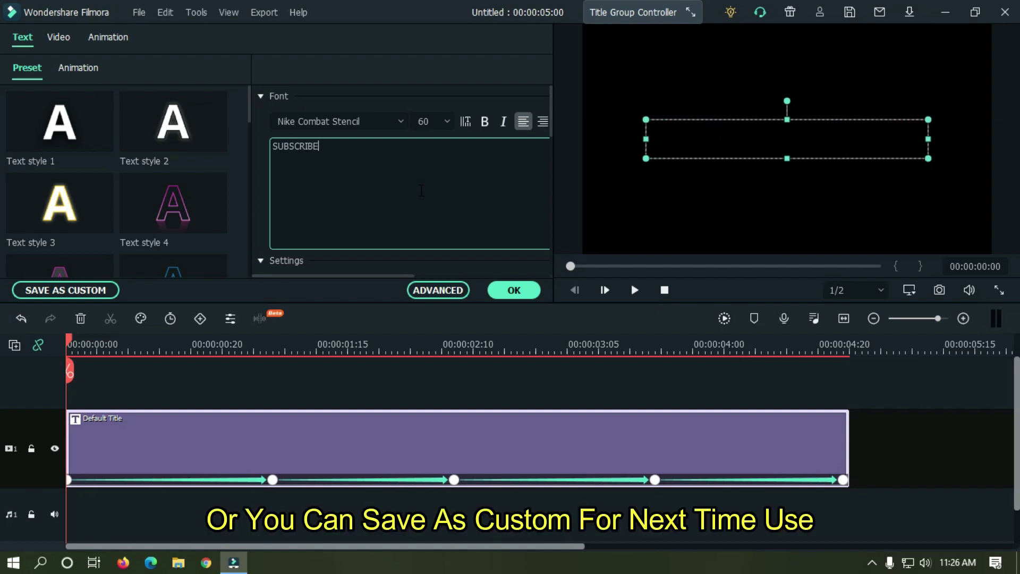
pyautogui.click(512, 291)
pyautogui.press('space')
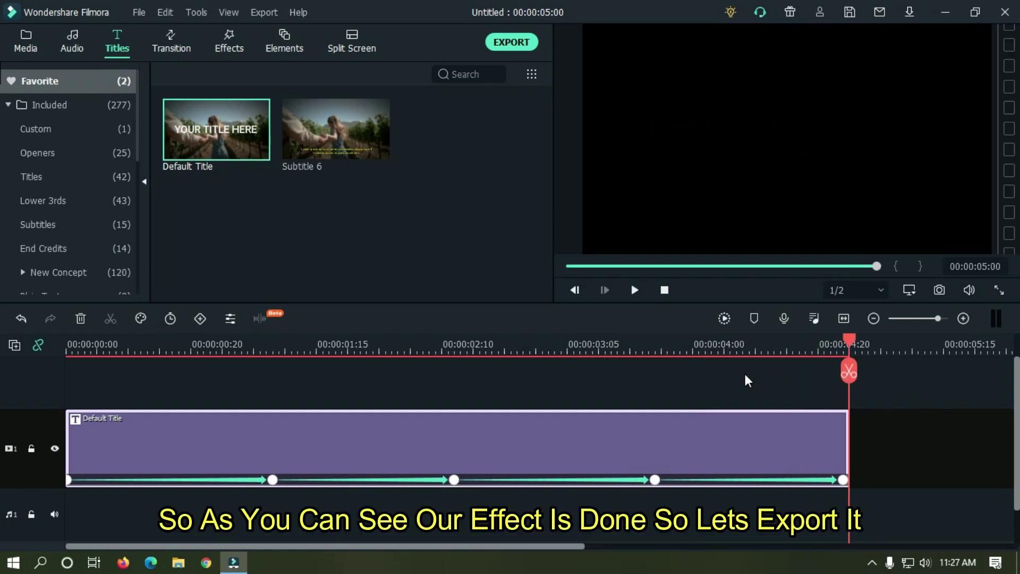
# Start a local MP4 export of the project and name the output file "Blibking Text"
pyautogui.click(508, 43)
pyautogui.write('Blibking Text')
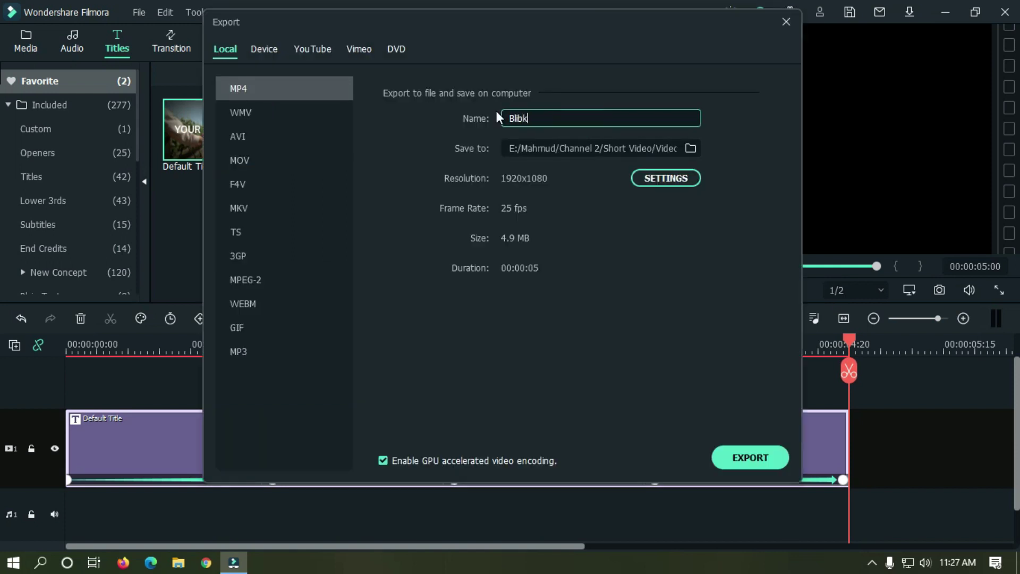